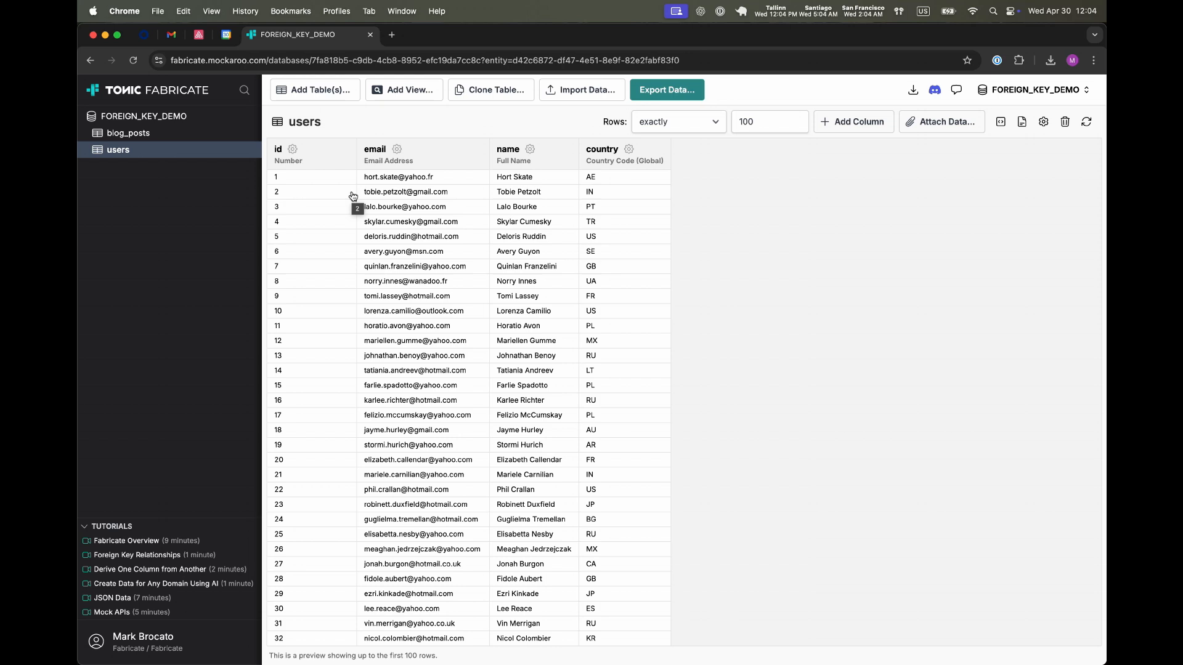
Add a user_id column to the blog_posts table as a foreign key referencing the id column of users.
{"action": "left_click", "coordinate": [137, 134]}
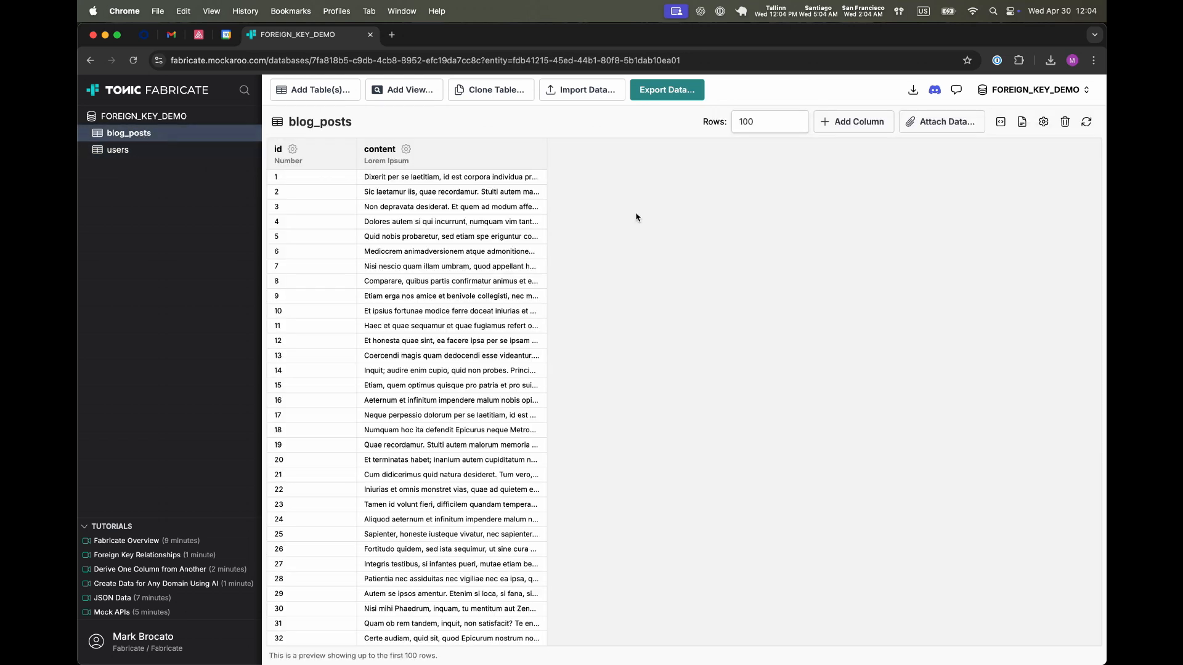
{"action": "left_click", "coordinate": [863, 121]}
{"action": "type", "text": "us"}
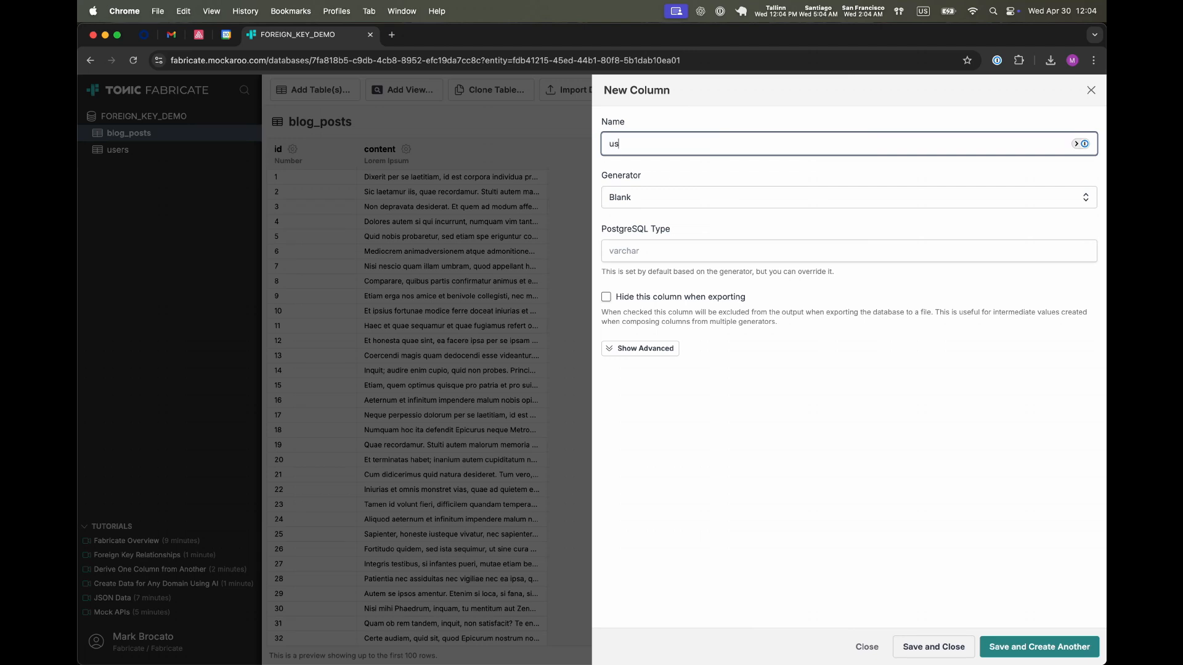
{"action": "type", "text": "er_id"}
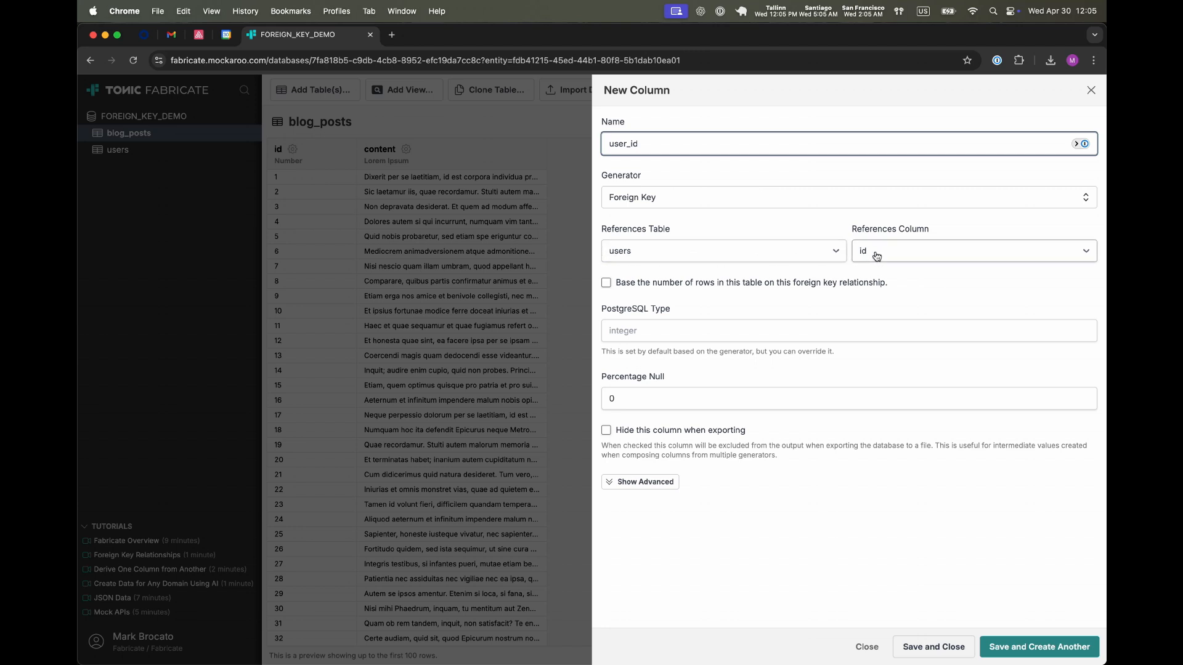
{"action": "left_click", "coordinate": [965, 647]}
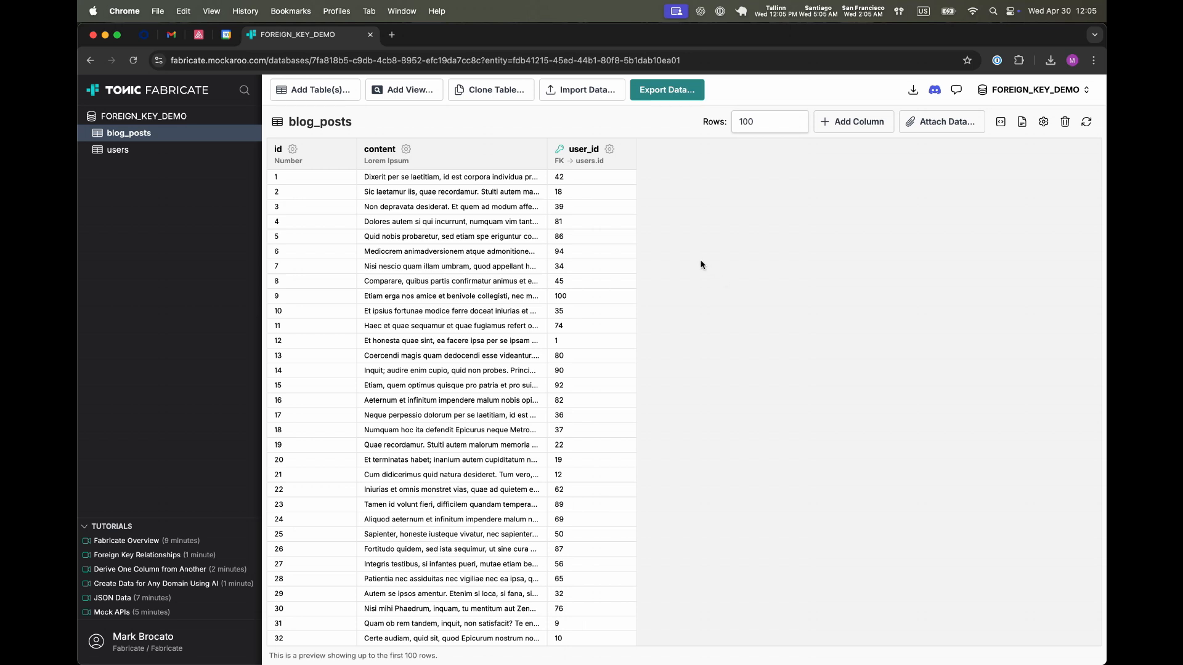
Base the number of blog_posts rows on the user_id foreign key relationship, with a maximum of 3 rows per user.
{"action": "left_click", "coordinate": [610, 150]}
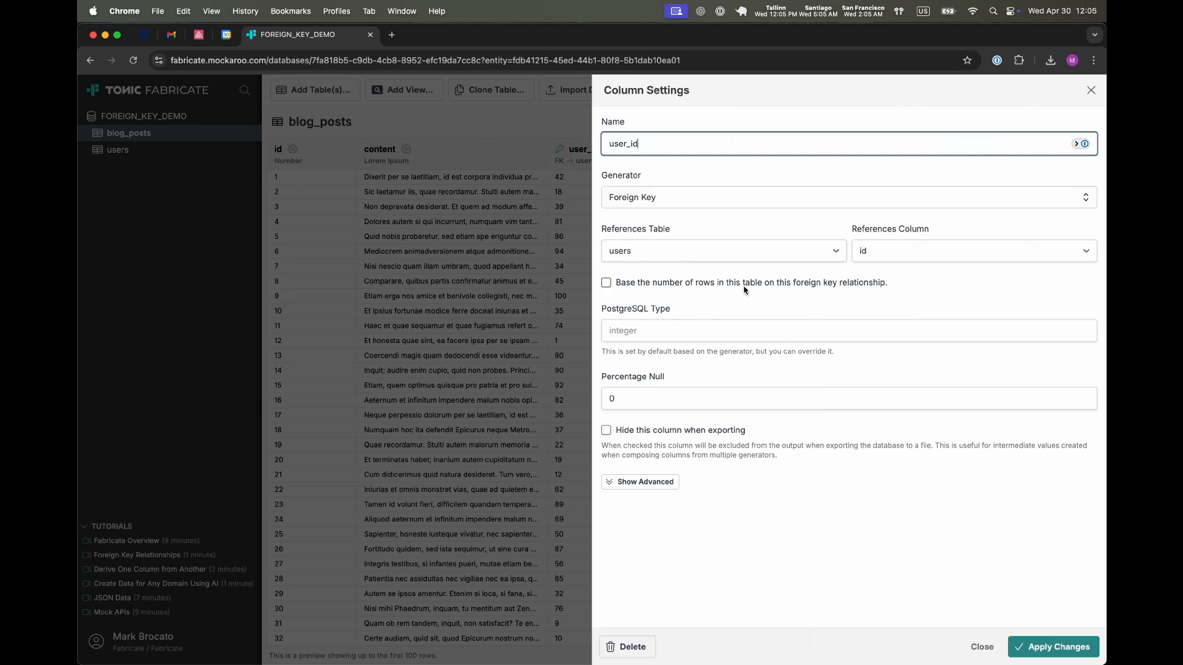
{"action": "left_click", "coordinate": [606, 282]}
{"action": "double_click", "coordinate": [861, 425]}
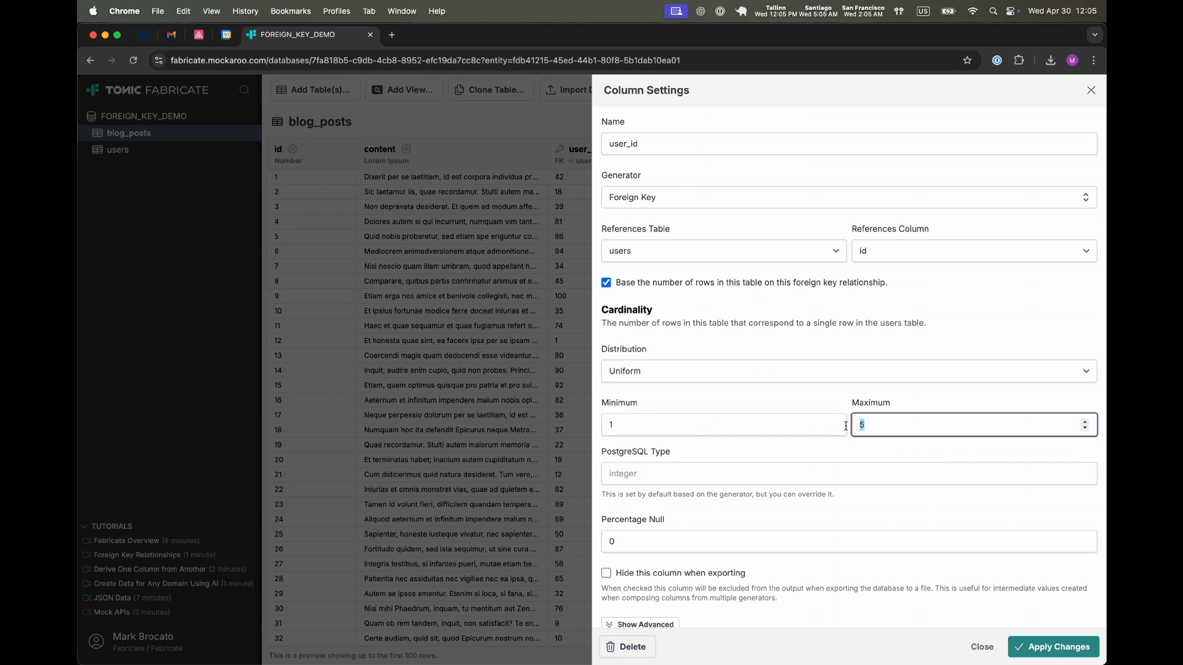
{"action": "type", "text": "3"}
{"action": "left_click", "coordinate": [663, 377]}
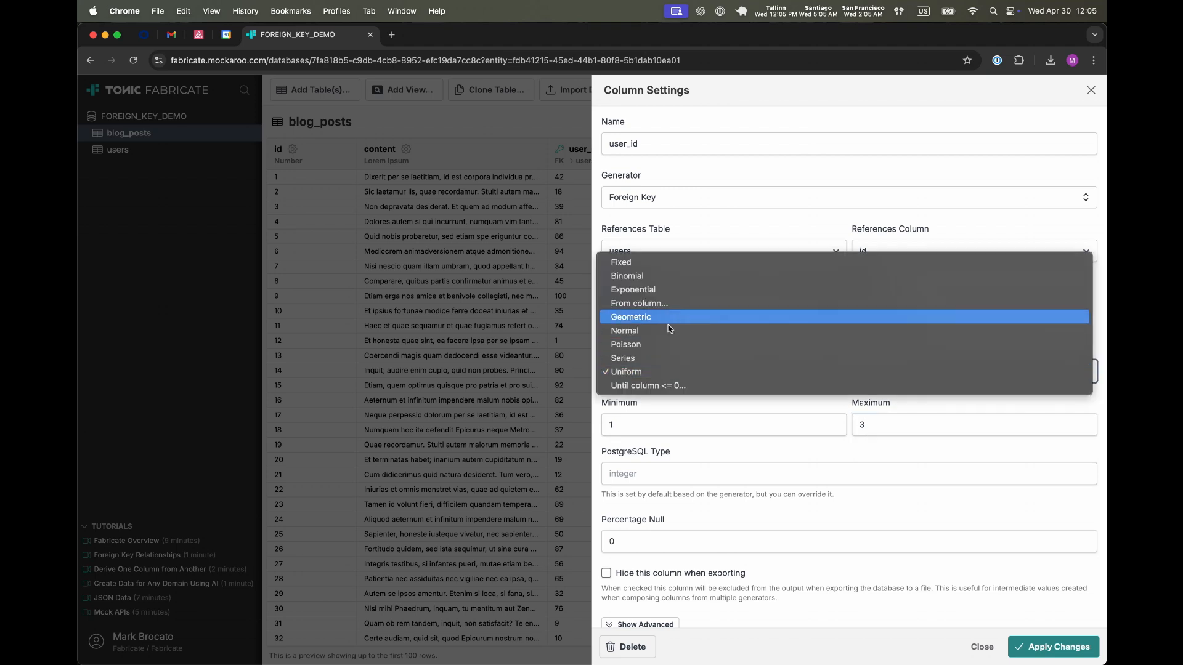
{"action": "left_click", "coordinate": [800, 410]}
{"action": "left_click", "coordinate": [1046, 649]}
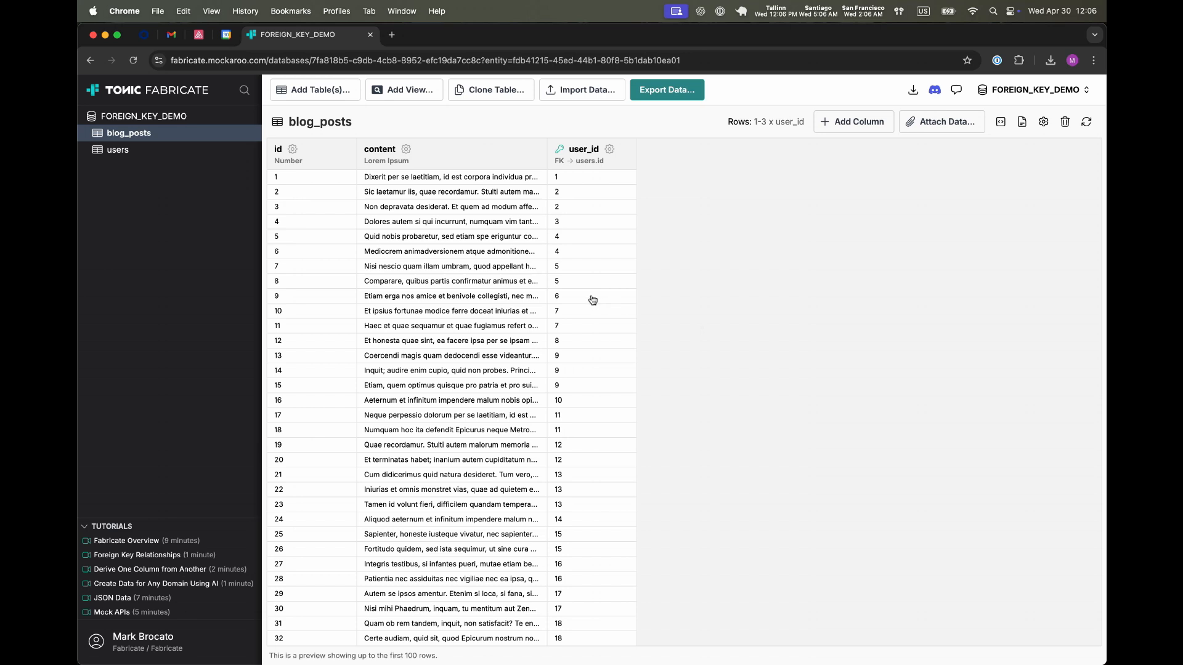
Create a new column named blog_posts in the users table and choose the SQL generator for it.
{"action": "left_click", "coordinate": [157, 155]}
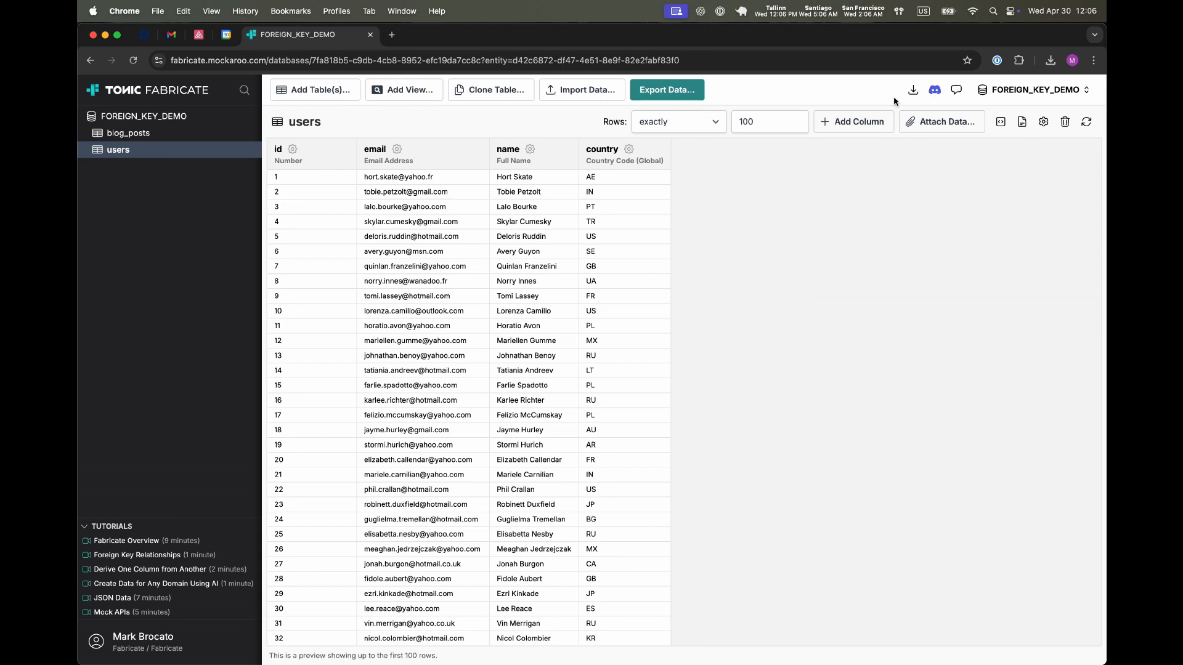
{"action": "left_click", "coordinate": [857, 125]}
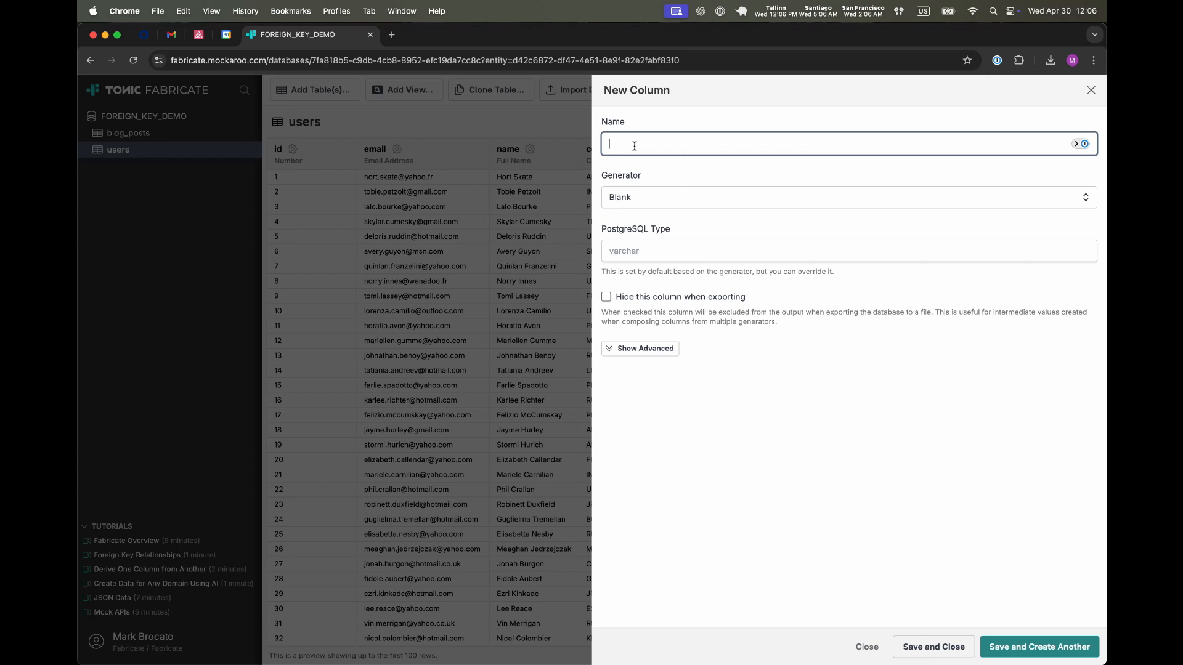
{"action": "type", "text": "posts"}
{"action": "left_click", "coordinate": [657, 196]}
{"action": "type", "text": "sql"}
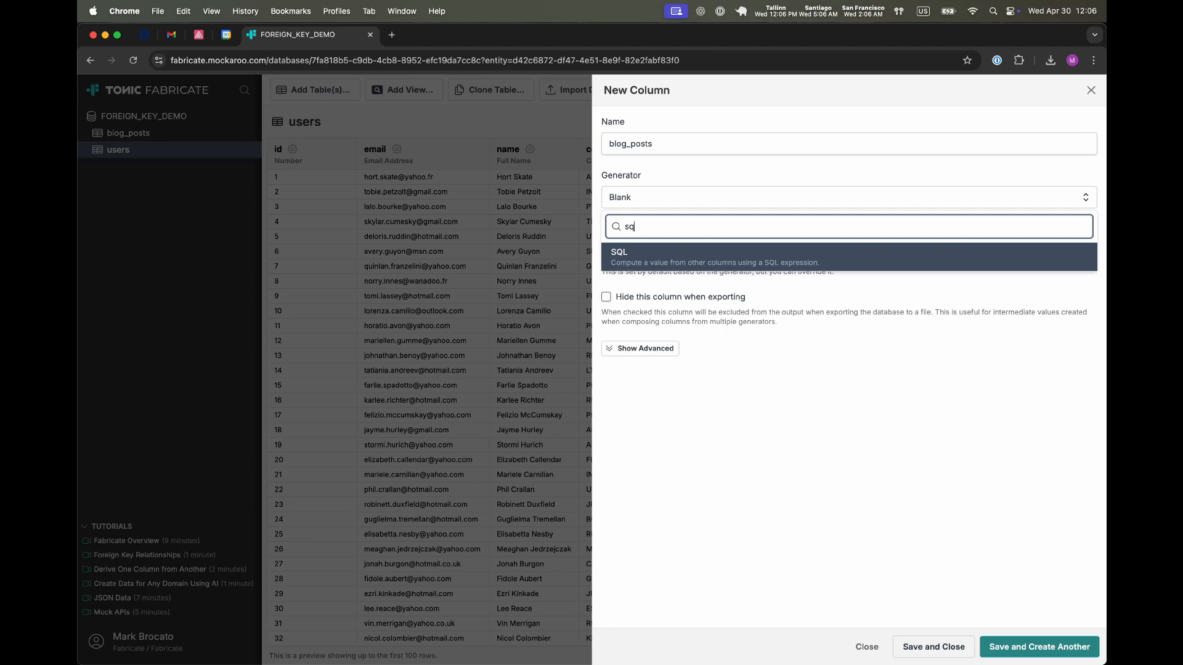
{"action": "left_click", "coordinate": [670, 258]}
{"action": "left_click", "coordinate": [673, 263]}
Write a case expression on country returning fab_random(3,6) for 'US', fab_random(1,3) for 'IN' and 0 otherwise, and save the column.
{"action": "type", "text": "case"}
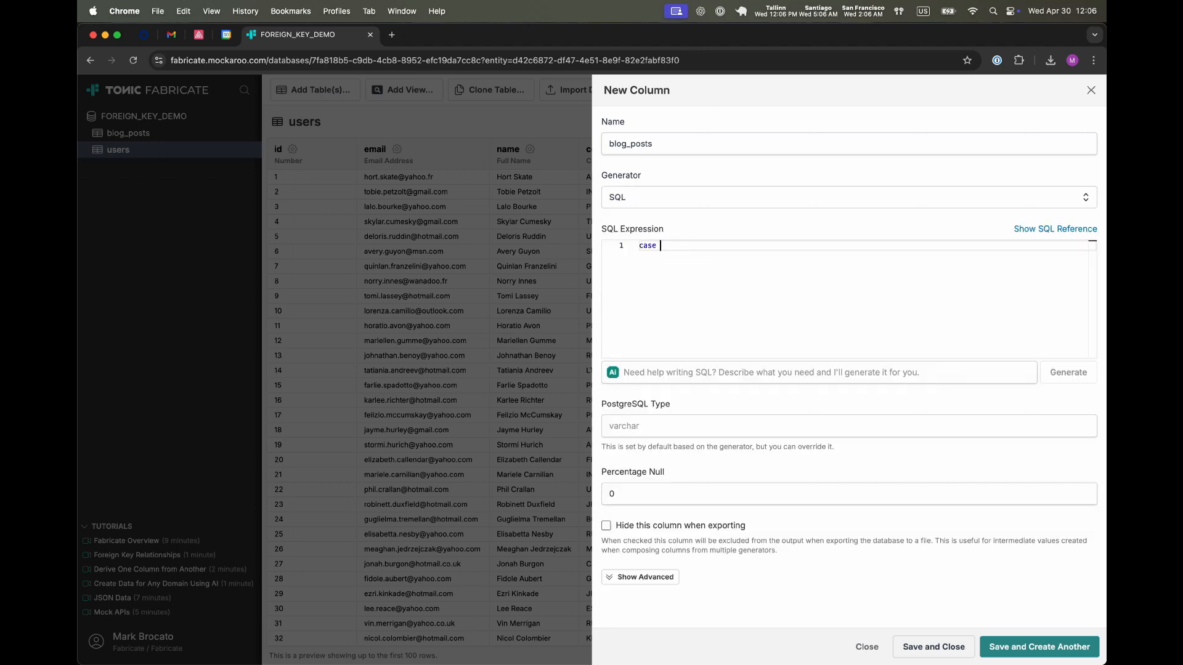
{"action": "type", "text": " country"}
{"action": "key", "text": "Return"}
{"action": "type", "text": "whe"}
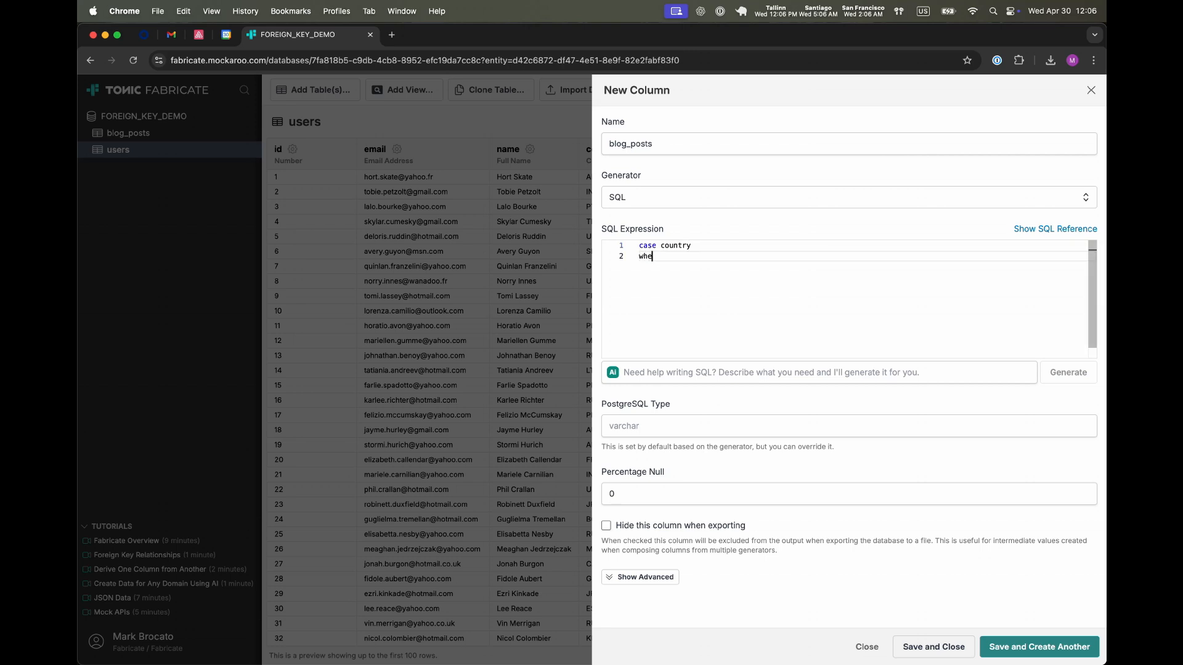
{"action": "type", "text": "n 'US' then fab_random(3,6)"}
{"action": "key", "text": "Return"}
{"action": "type", "text": "when 'IN' then fab_random"}
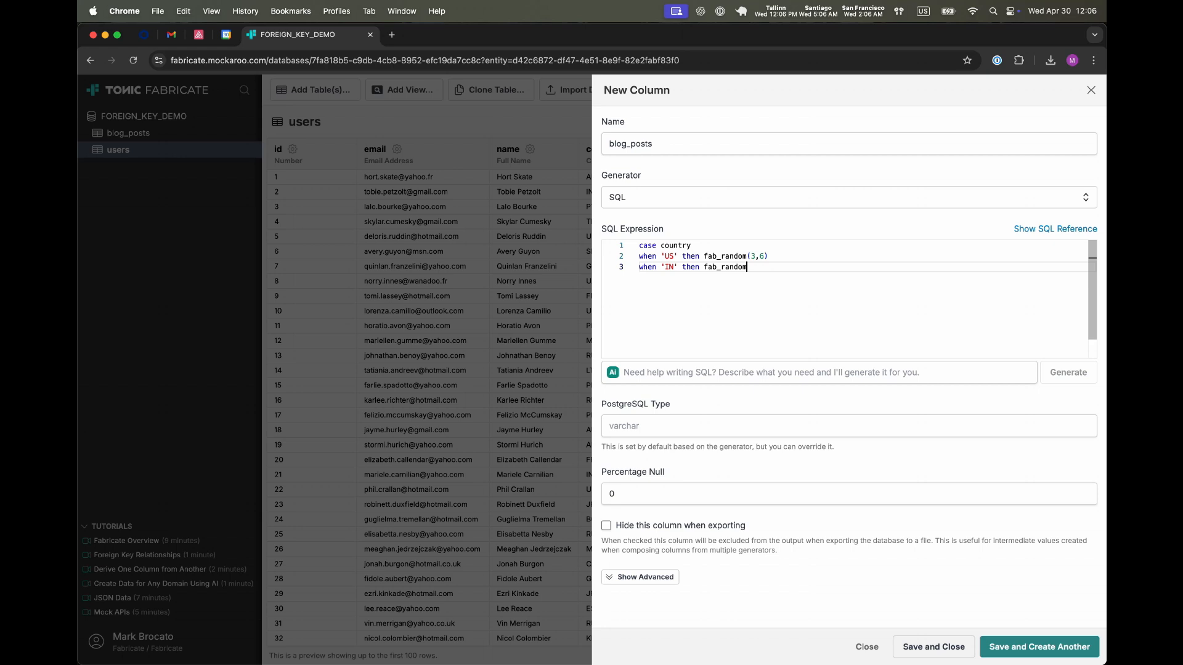
{"action": "type", "text": "(1,3"}
{"action": "key", "text": "Return"}
{"action": "type", "text": "else 0"}
{"action": "key", "text": "Return"}
{"action": "type", "text": "end"}
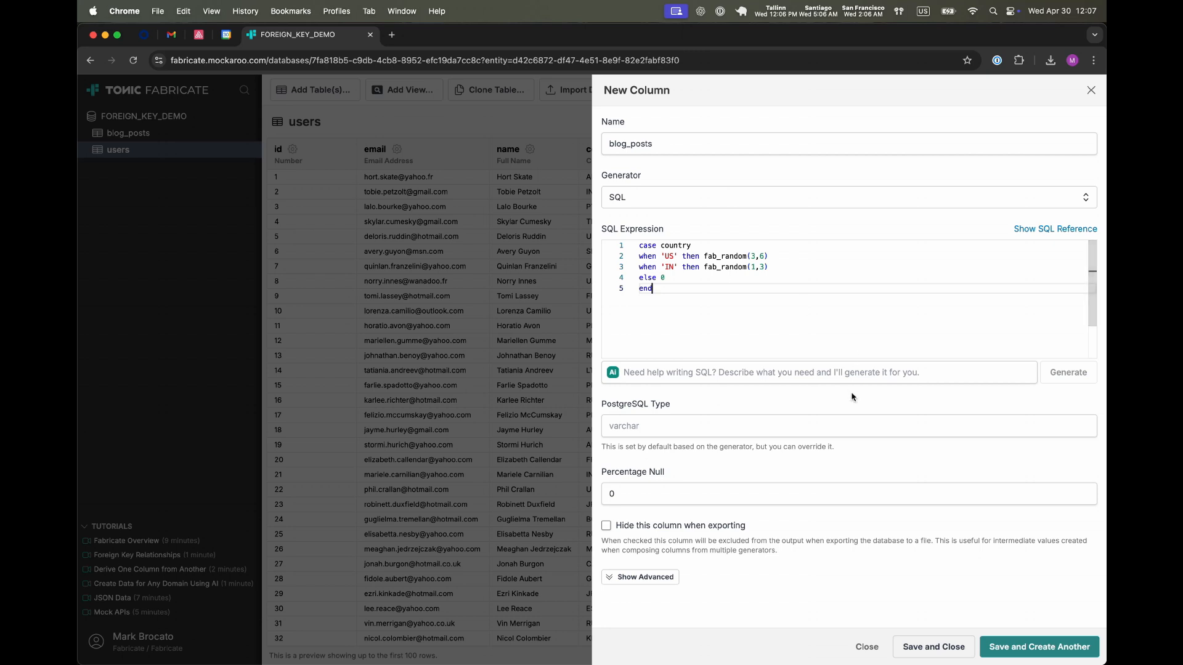
{"action": "left_click", "coordinate": [933, 646]}
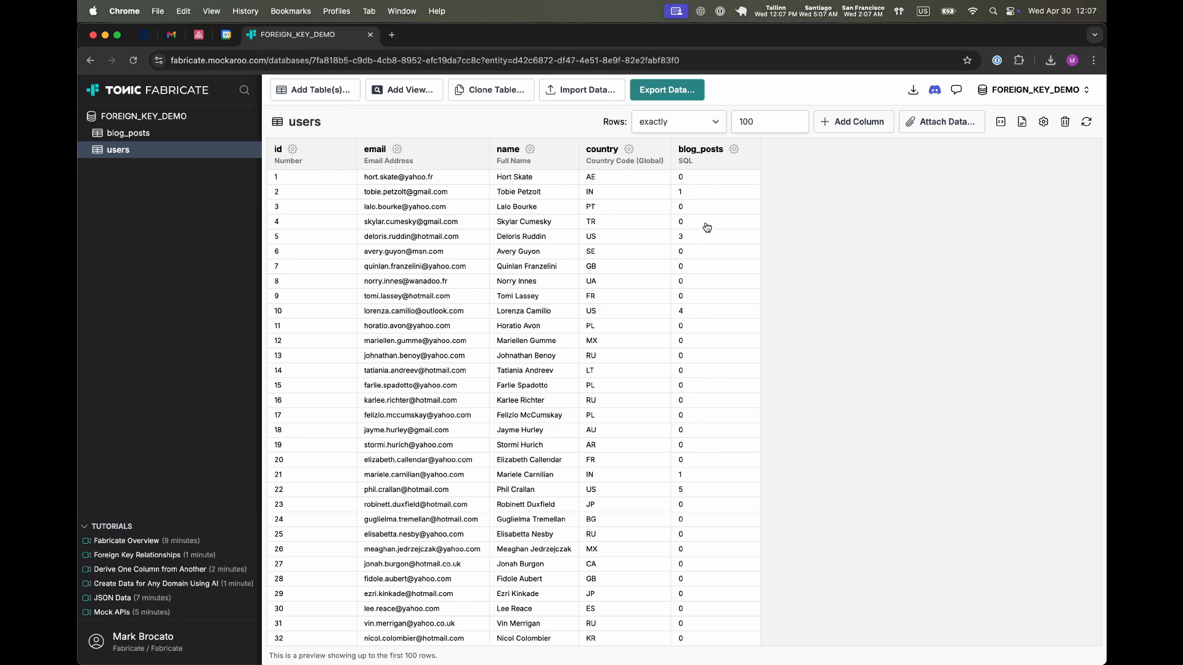
Change the cardinality distribution of user_id in the blog_posts table to From column, using the users table's blog_posts column.
{"action": "left_click", "coordinate": [132, 138]}
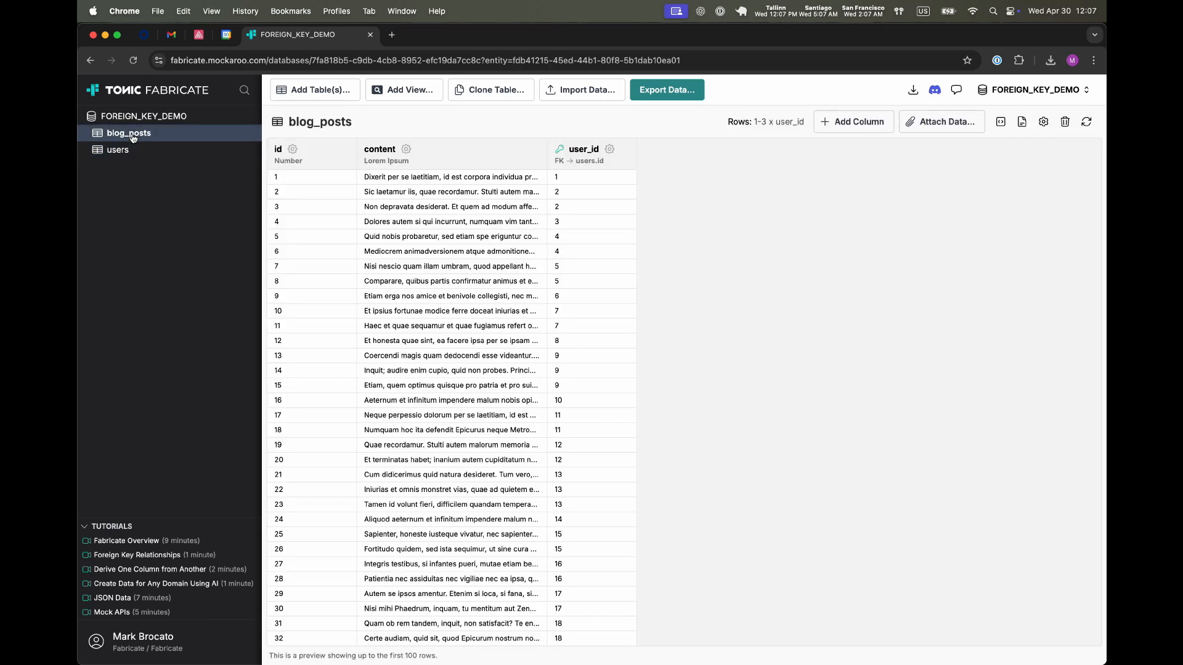
{"action": "left_click", "coordinate": [610, 149]}
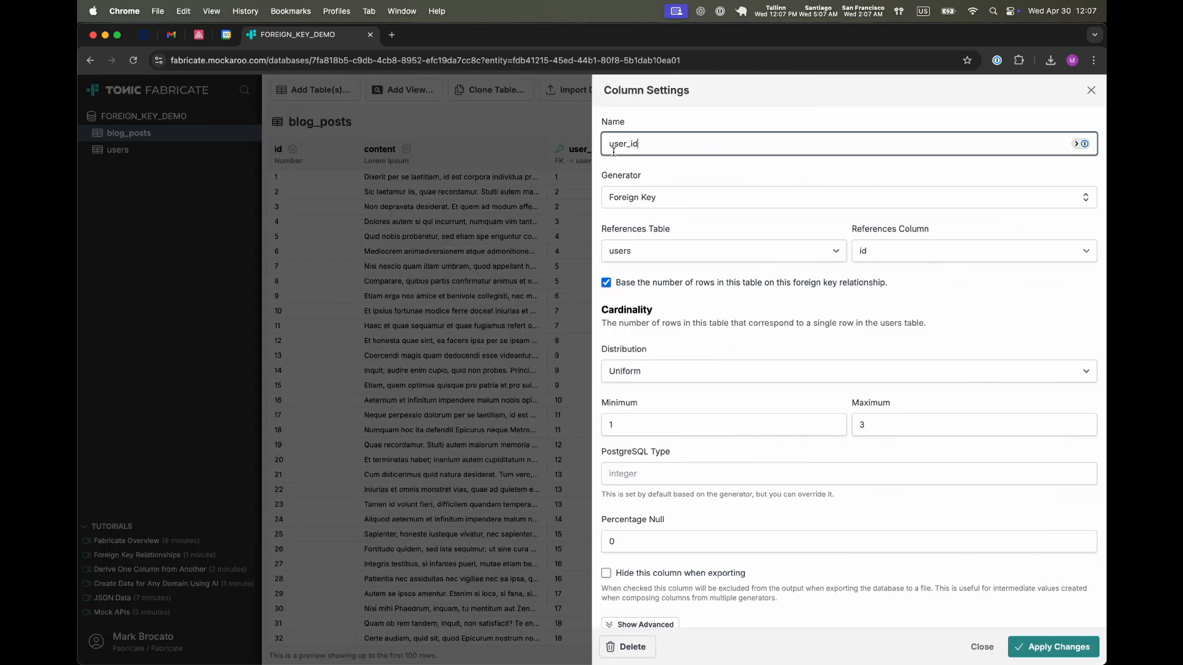
{"action": "left_click", "coordinate": [668, 374]}
{"action": "left_click", "coordinate": [659, 304]}
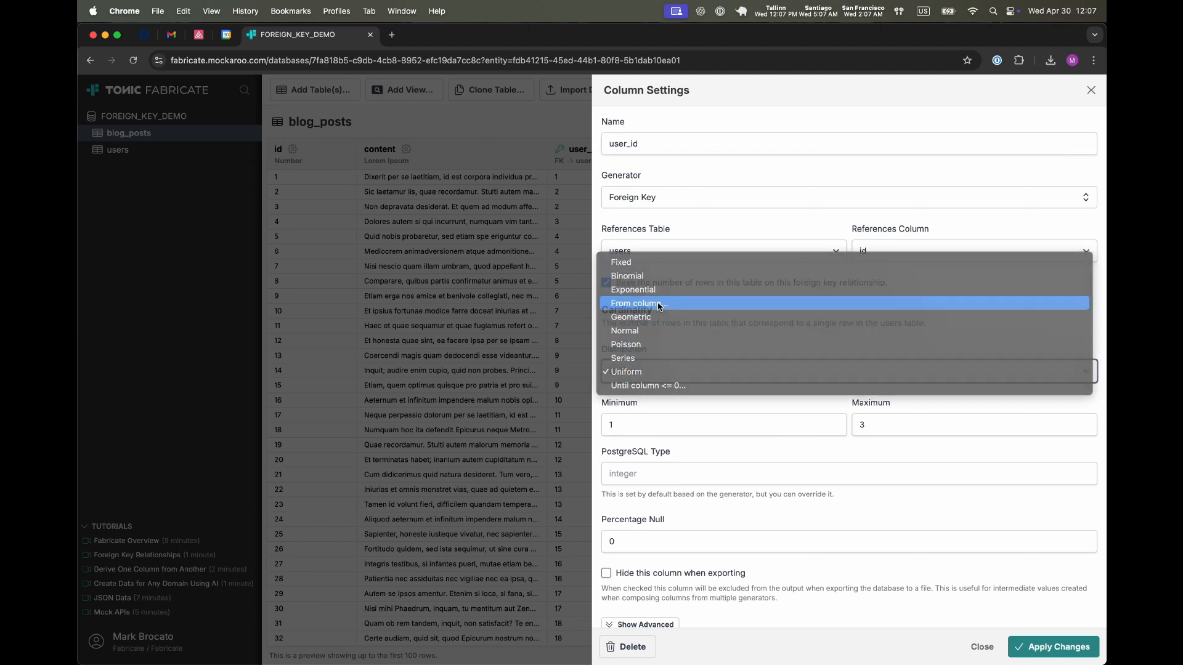
{"action": "left_click", "coordinate": [666, 424]}
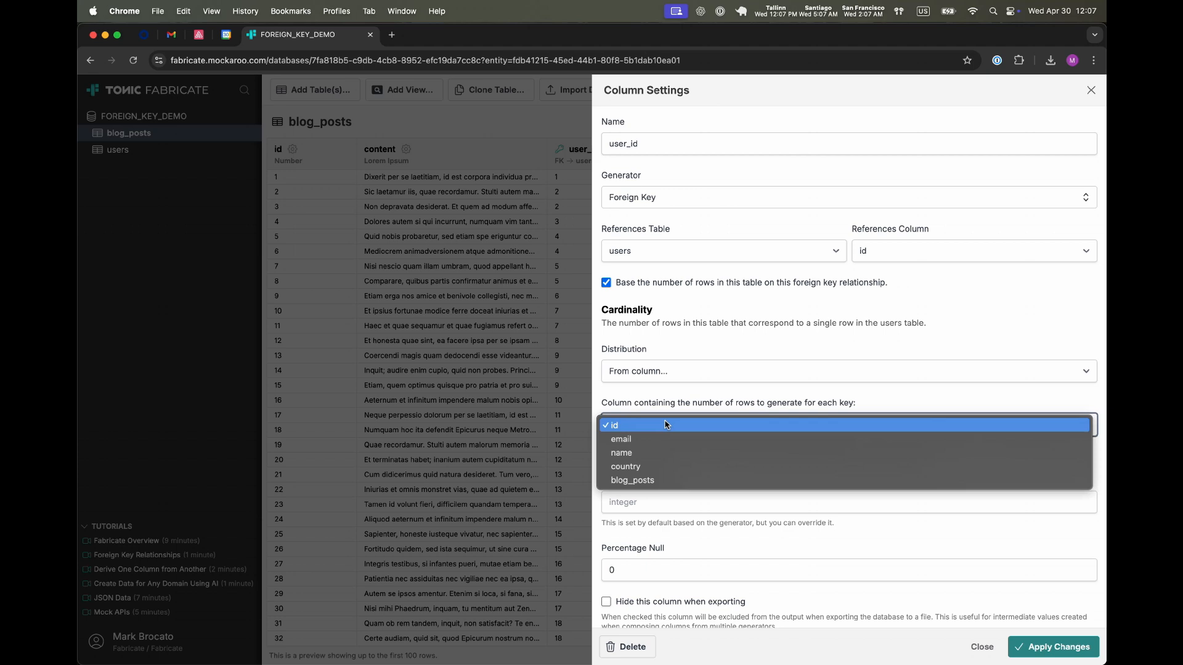
{"action": "left_click", "coordinate": [658, 480]}
{"action": "left_click", "coordinate": [1040, 647]}
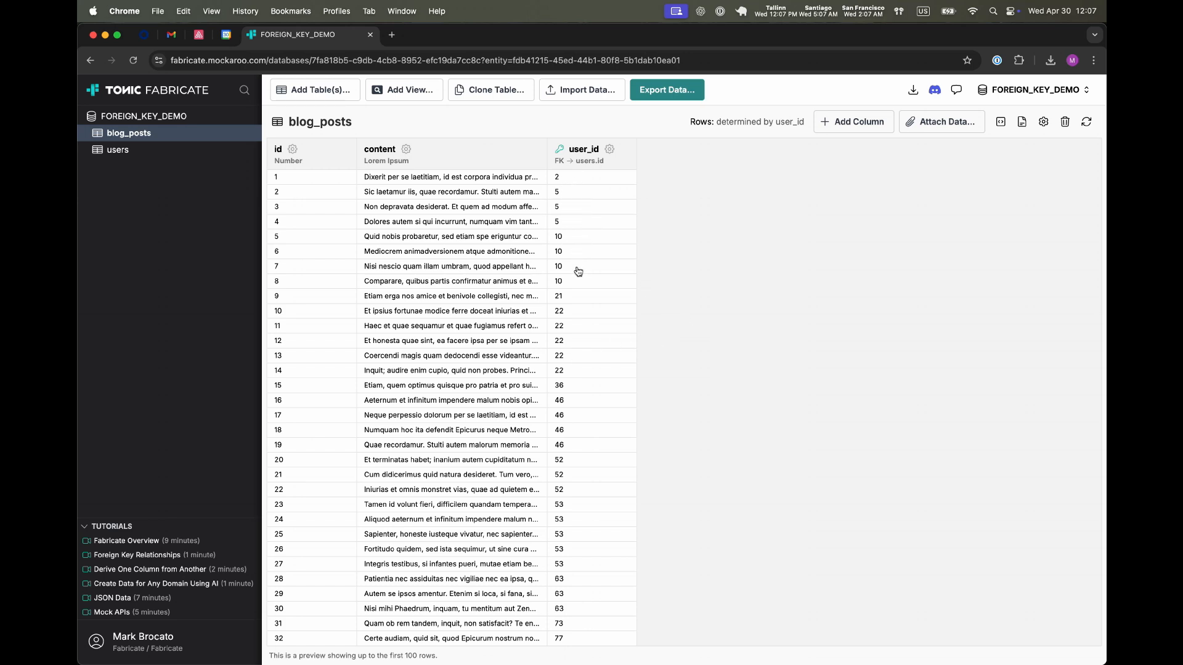
Create a new column named country in the blog_posts table with the Column From Another Table generator.
{"action": "left_click", "coordinate": [844, 122]}
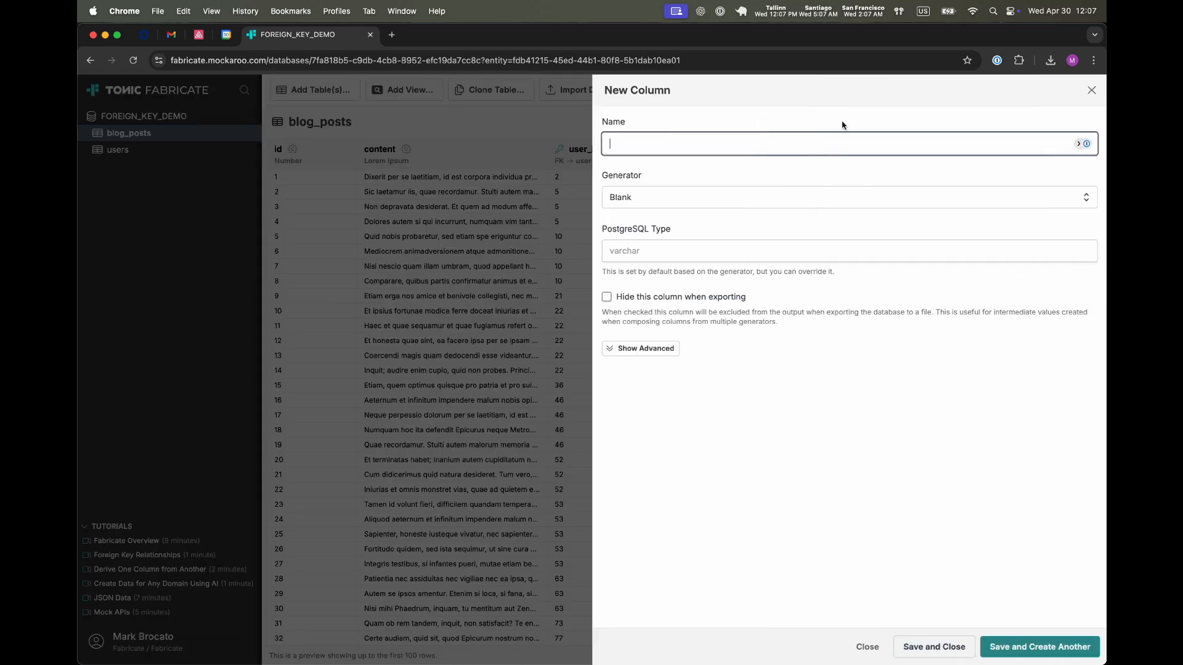
{"action": "left_click", "coordinate": [687, 198]}
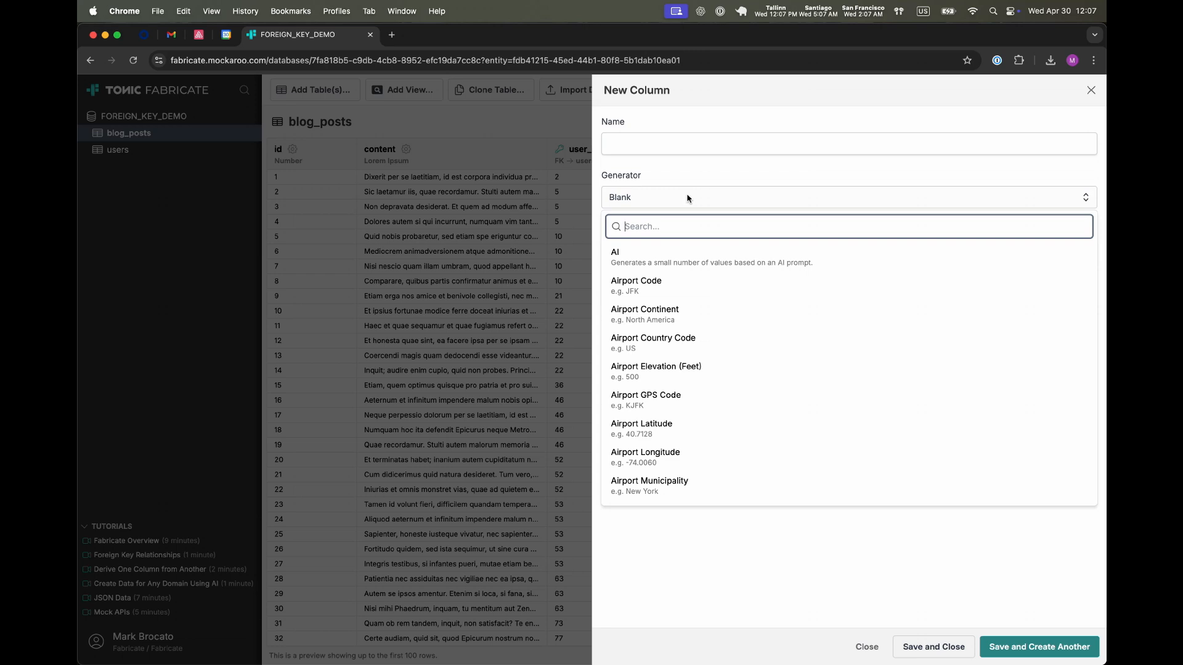
{"action": "type", "text": "column"}
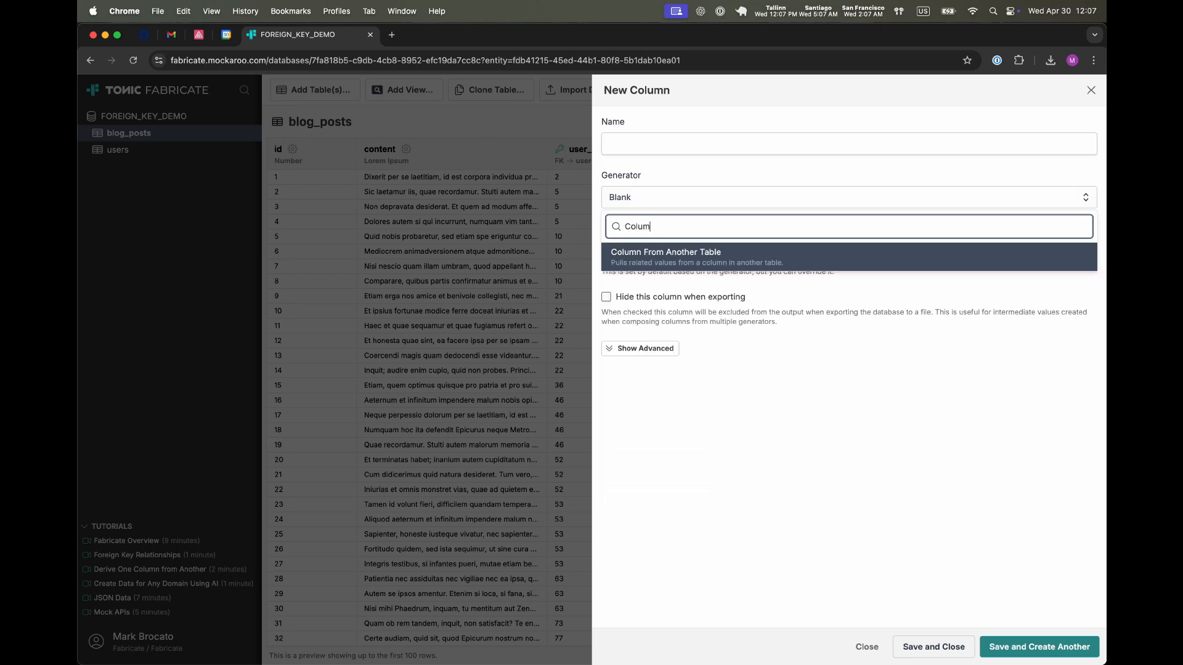
{"action": "key", "text": "Return"}
{"action": "left_click", "coordinate": [673, 146]}
{"action": "type", "text": "cu"}
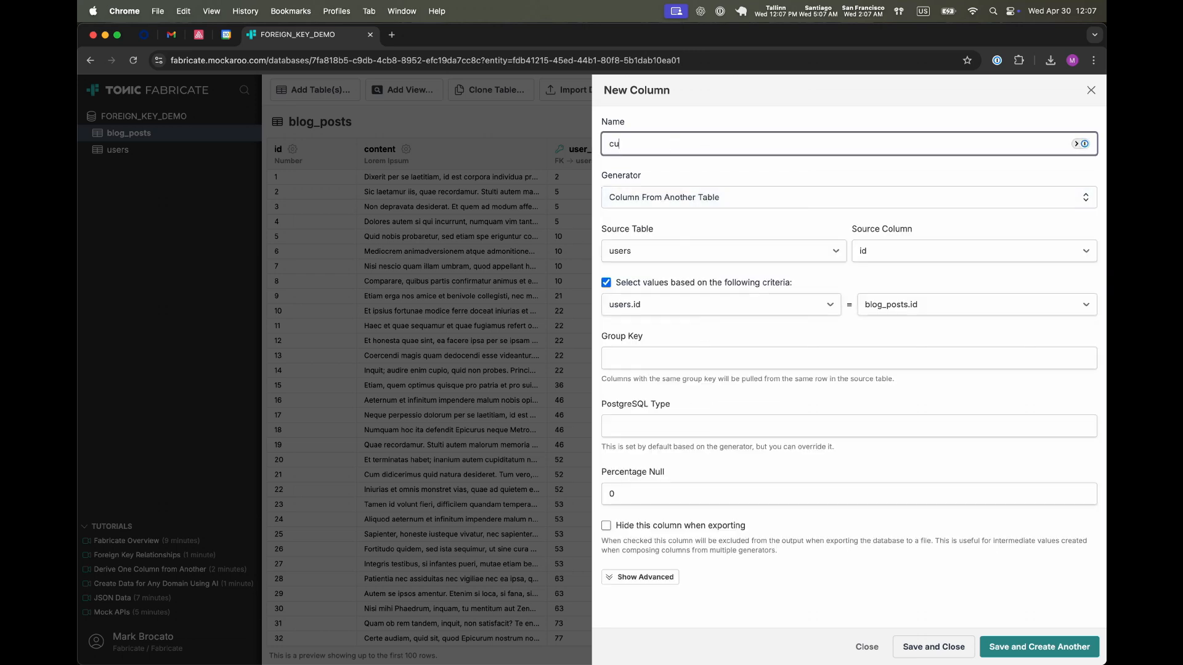
{"action": "type", "text": "country"}
Set the source column to country, match users.id with blog_posts.user_id, and save the new column.
{"action": "left_click", "coordinate": [900, 252]}
{"action": "left_click", "coordinate": [883, 292]}
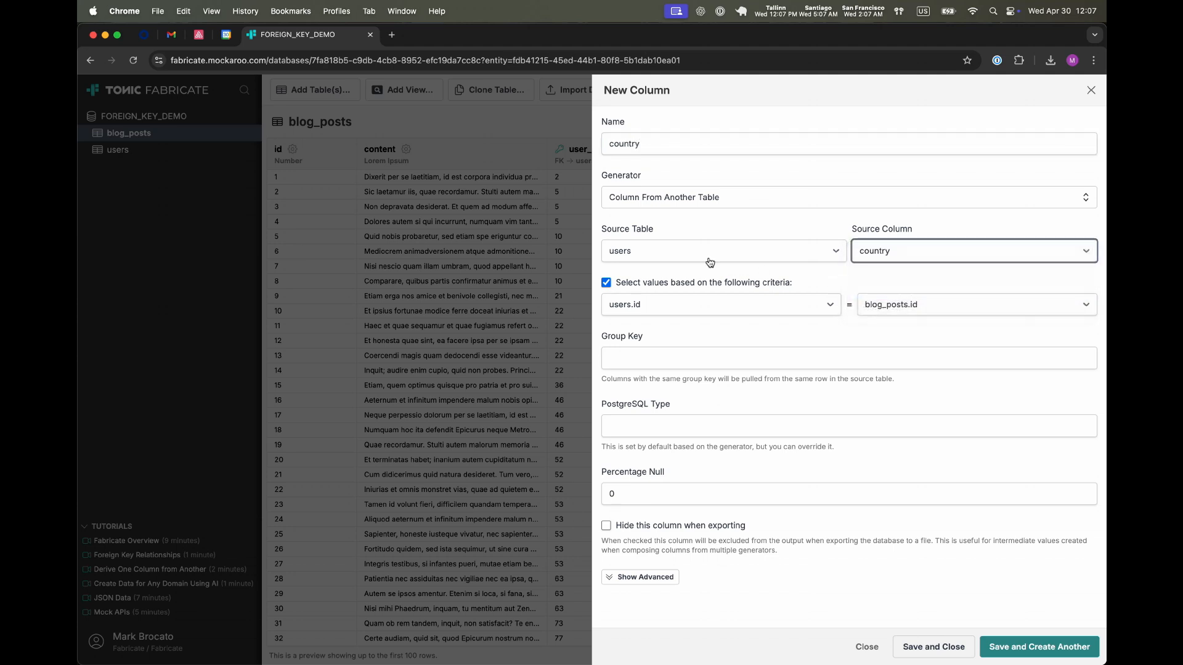
{"action": "left_click", "coordinate": [888, 305]}
{"action": "left_click", "coordinate": [675, 313]}
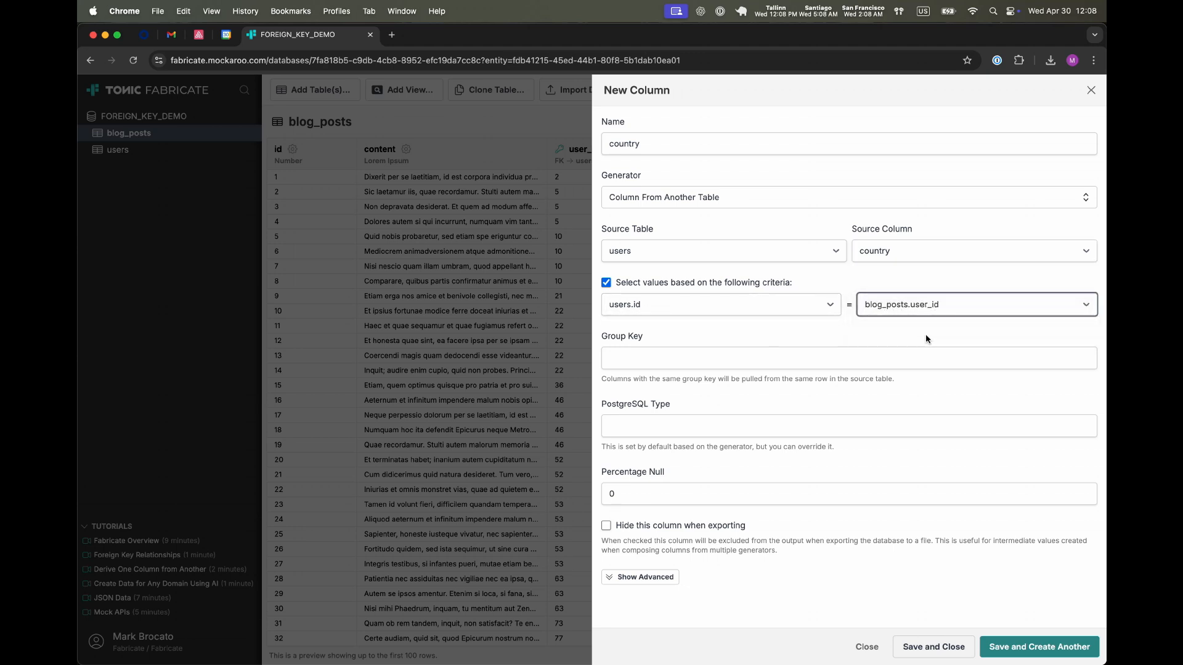
{"action": "left_click", "coordinate": [941, 646]}
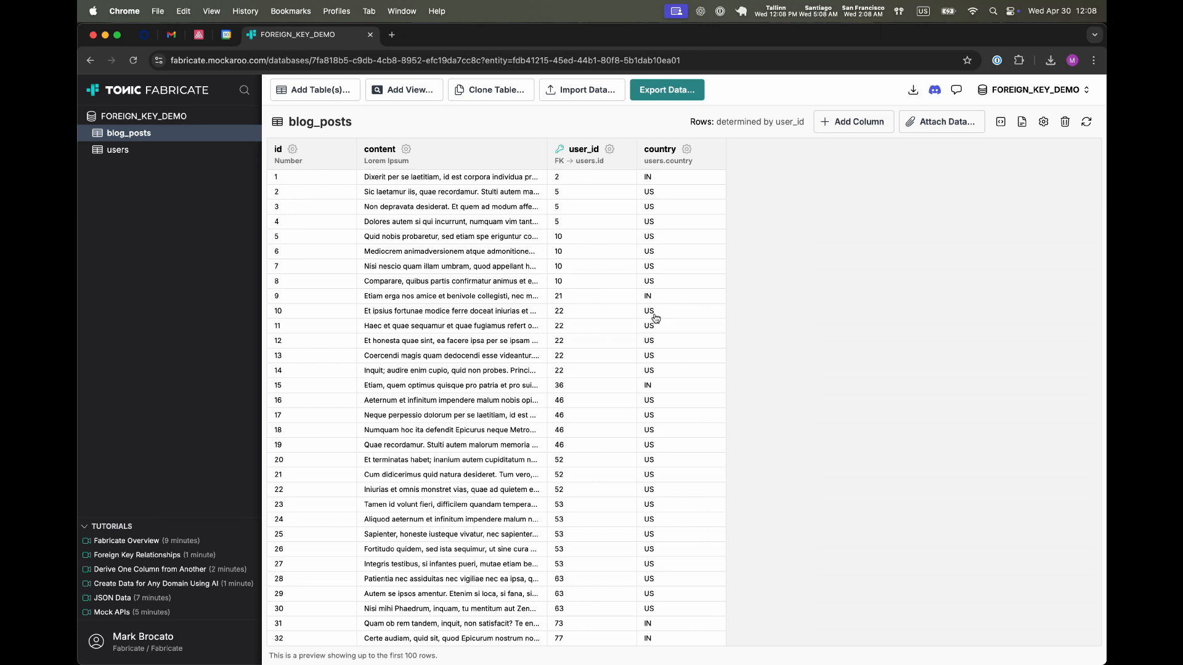
Review the generated country values in blog_posts and set the country column to be hidden when exporting.
{"action": "scroll", "coordinate": [653, 462], "scroll_direction": "down", "scroll_amount": 3}
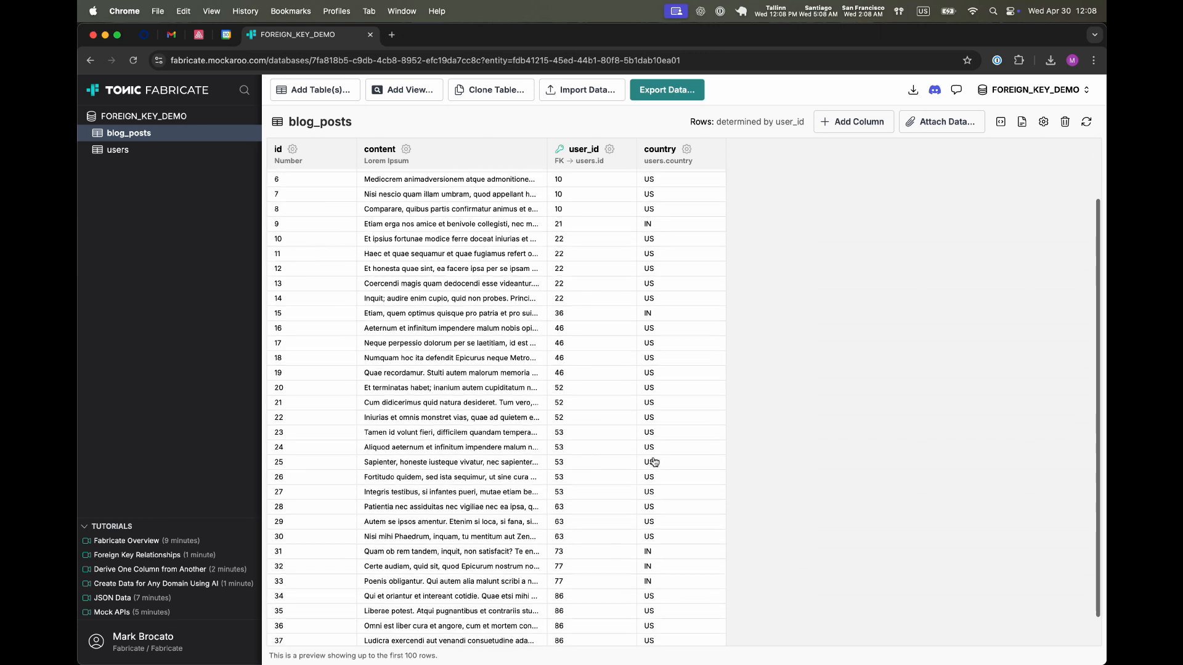
{"action": "scroll", "coordinate": [654, 462], "scroll_direction": "up", "scroll_amount": 5}
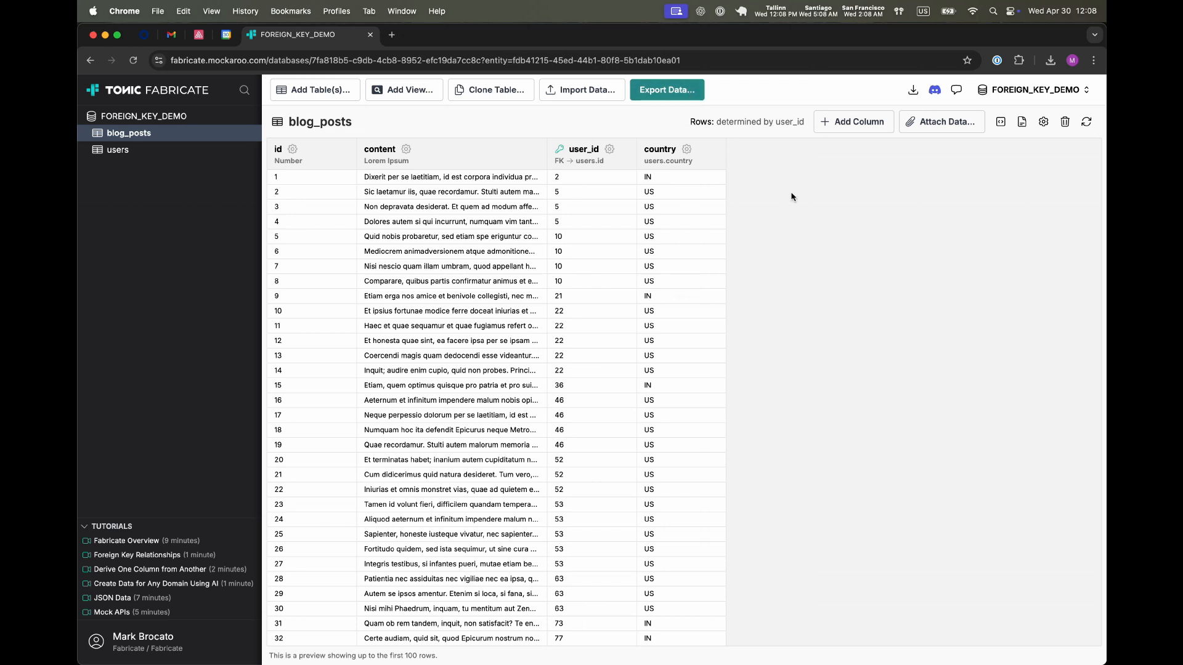
{"action": "left_click", "coordinate": [686, 149]}
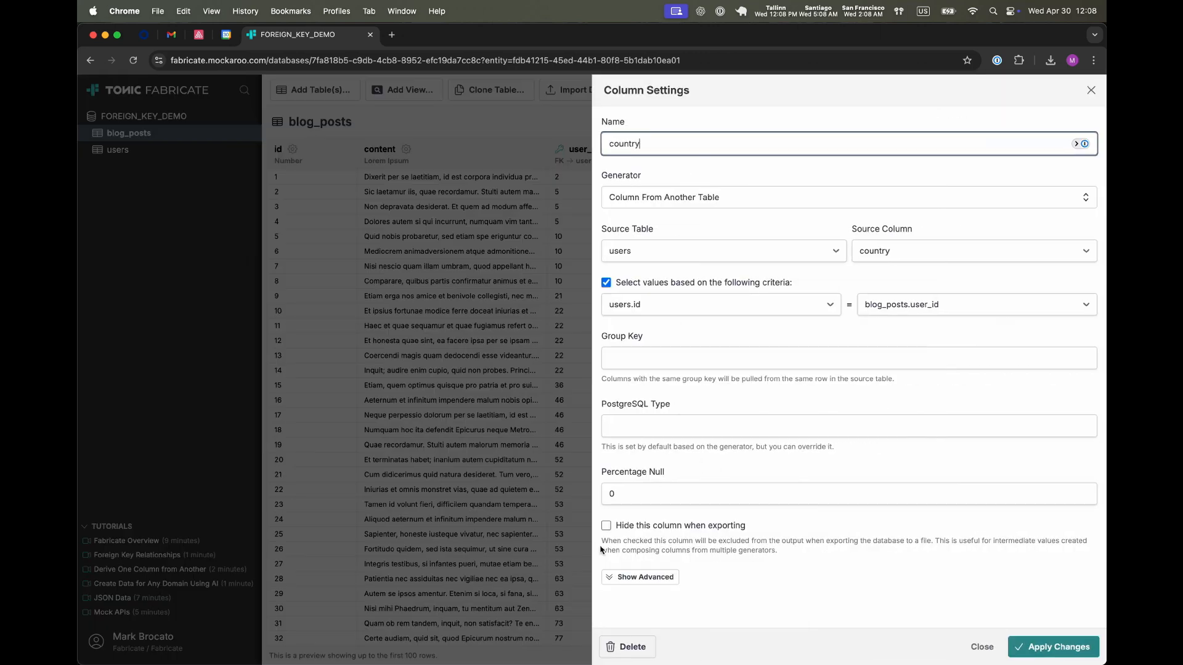
{"action": "left_click", "coordinate": [672, 527]}
{"action": "left_click", "coordinate": [1022, 645]}
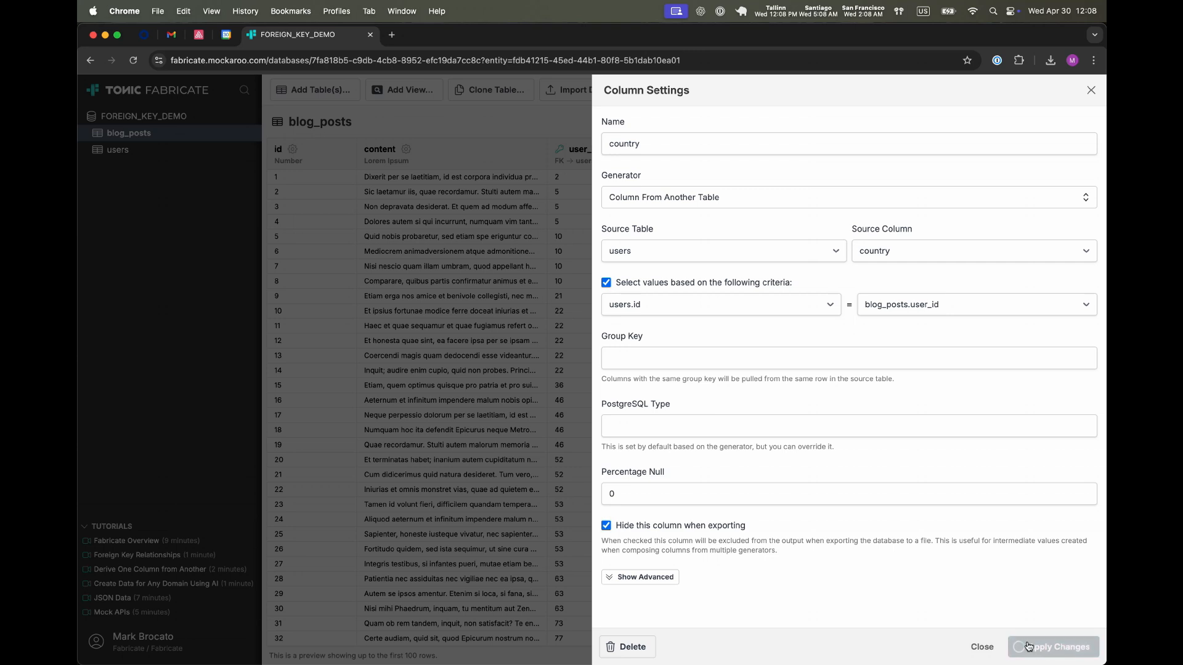
Set the blog_posts column in the users table to be hidden when exporting.
{"action": "left_click", "coordinate": [115, 159]}
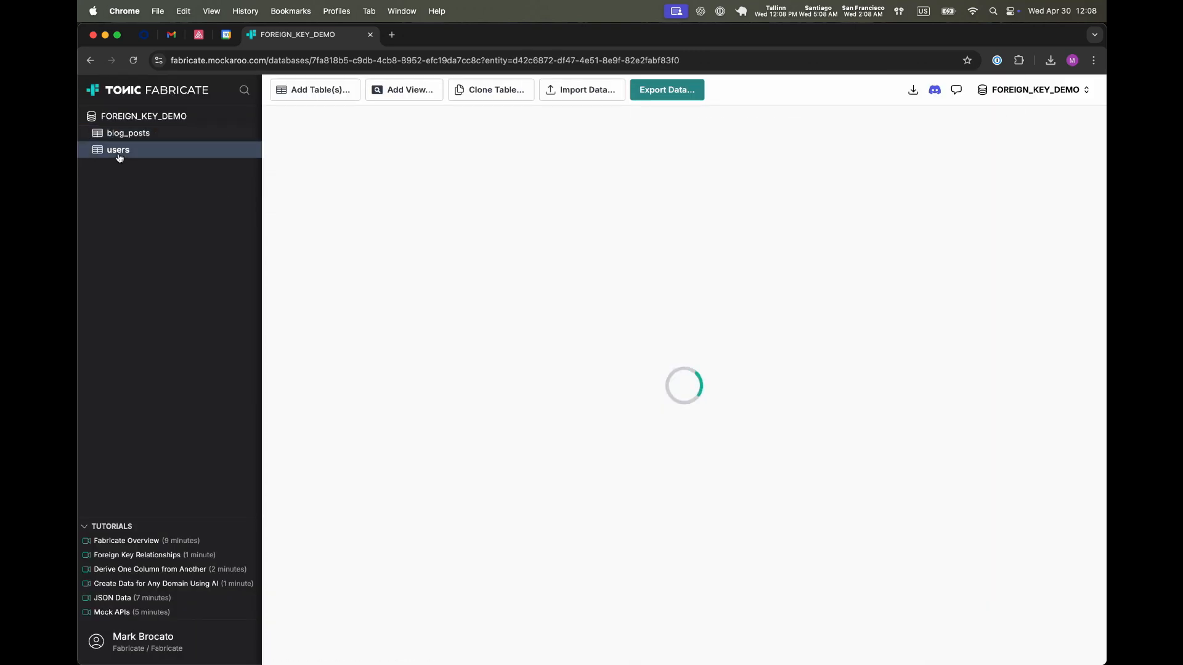
{"action": "left_click", "coordinate": [733, 149]}
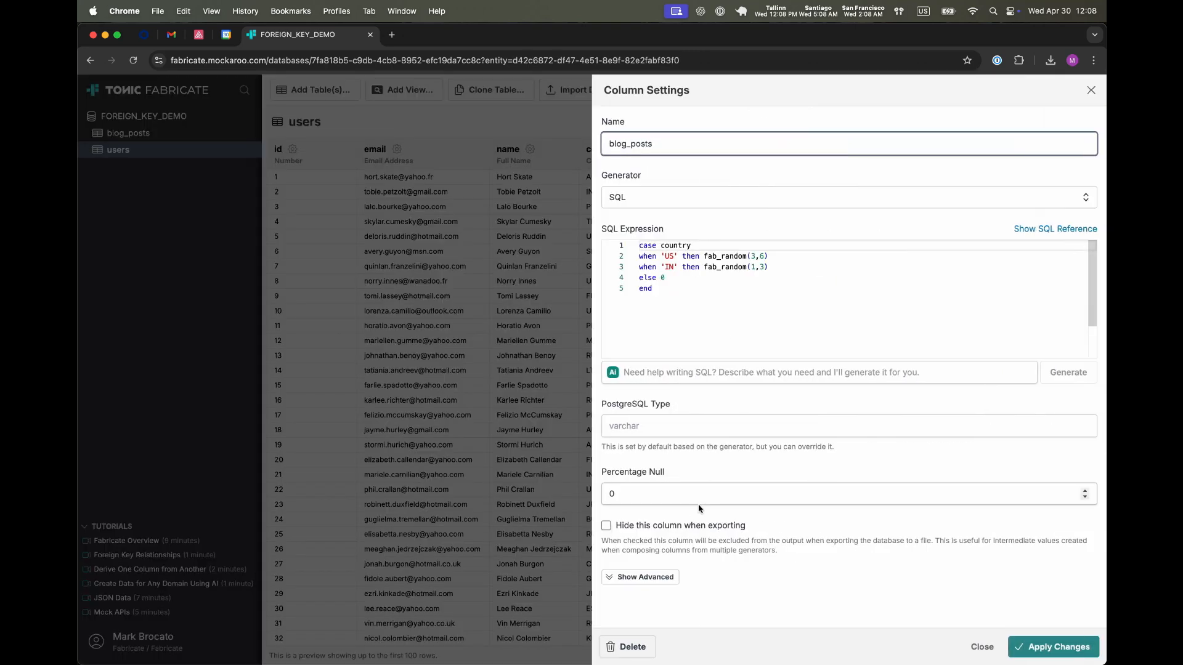
{"action": "left_click", "coordinate": [703, 526]}
{"action": "left_click", "coordinate": [1041, 649]}
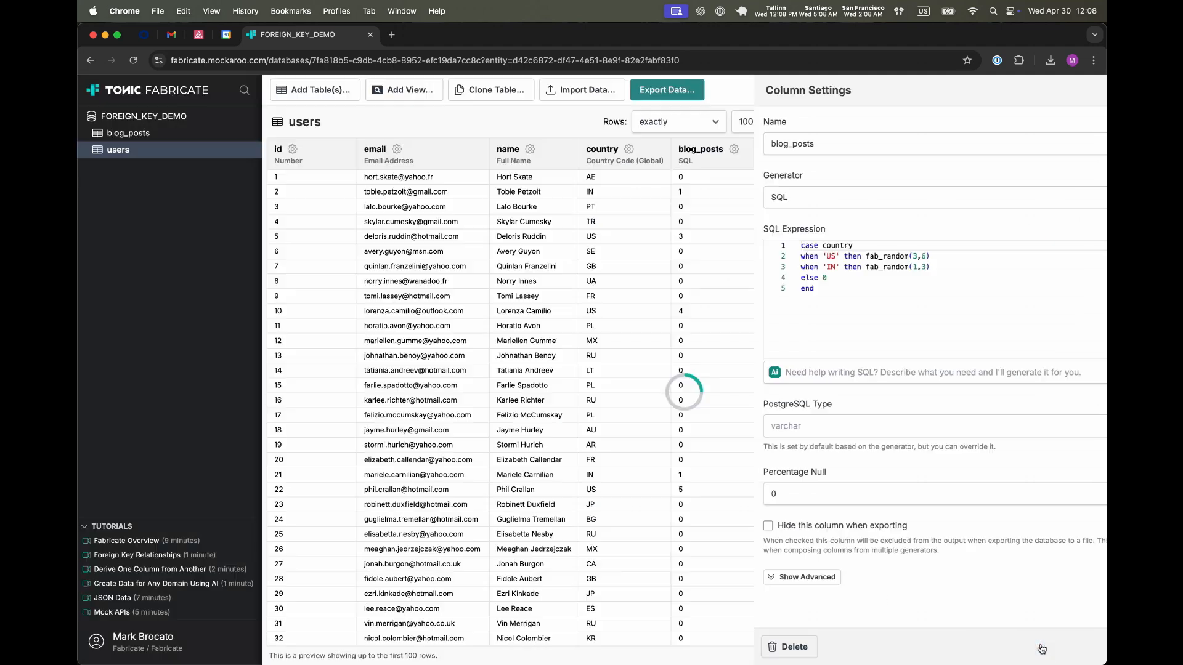